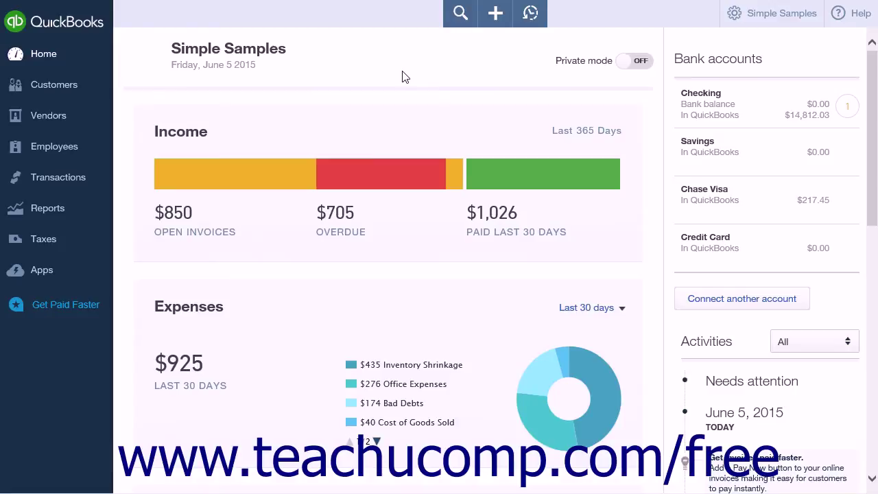
Save the Advanced tab's Automation settings, leaving Automatically apply credits off, and return to the dashboard.
click(737, 13)
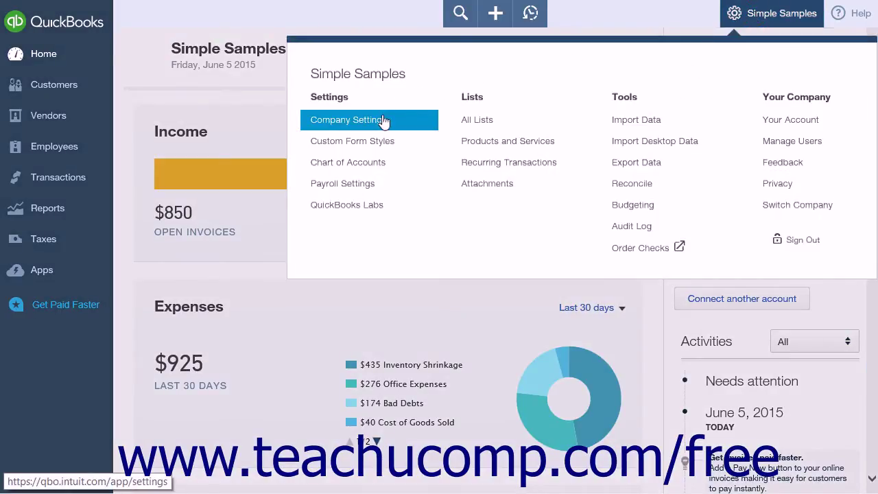
click(382, 121)
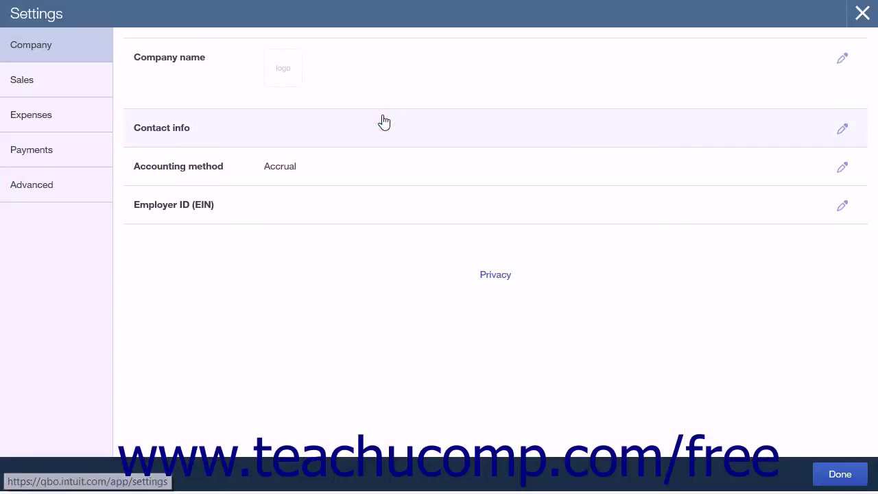
click(94, 190)
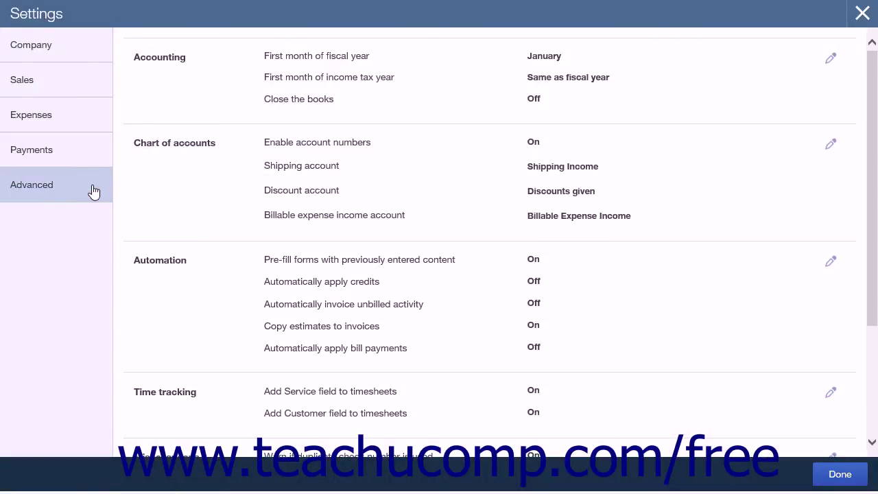
click(190, 303)
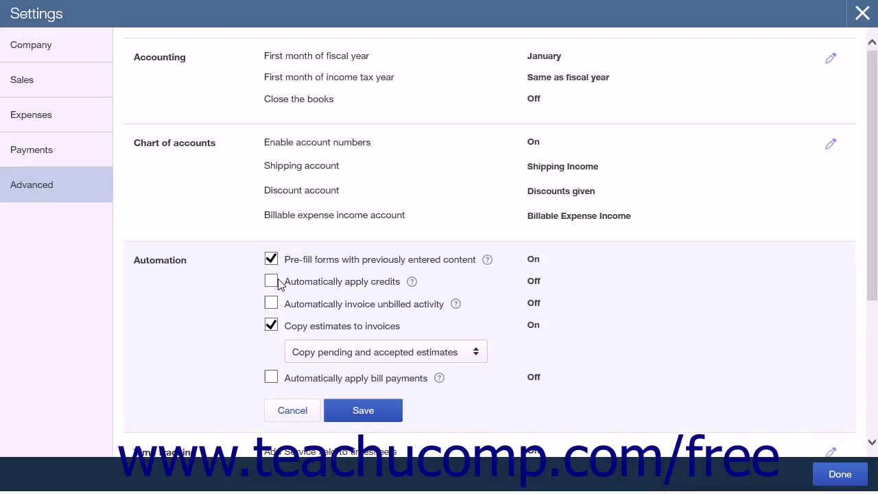
click(388, 413)
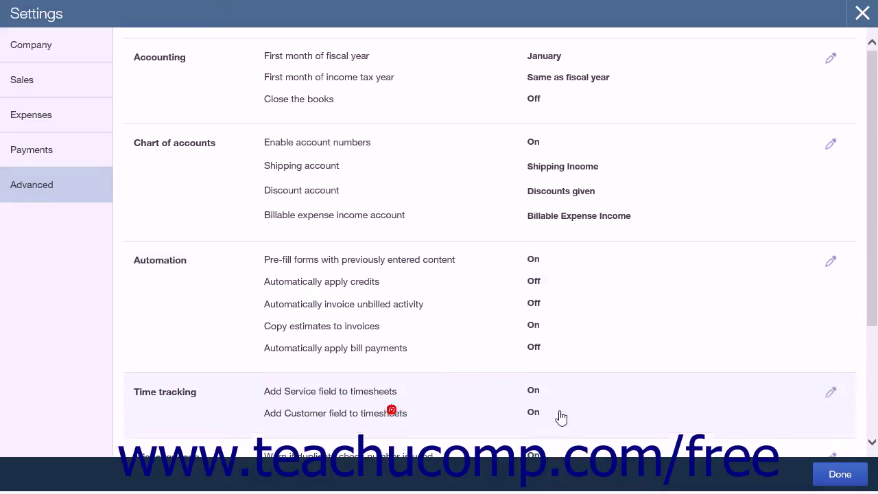
click(838, 475)
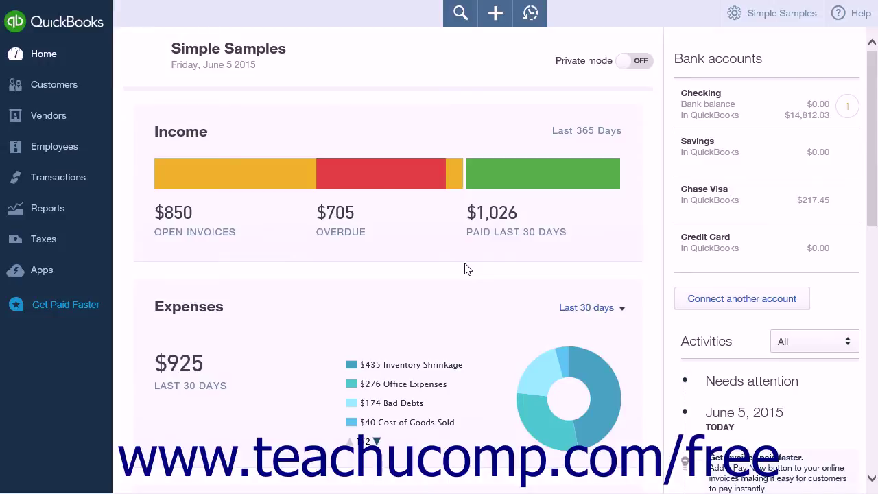
Expand the + Create menu to show all transaction types and start a new credit memo.
click(498, 15)
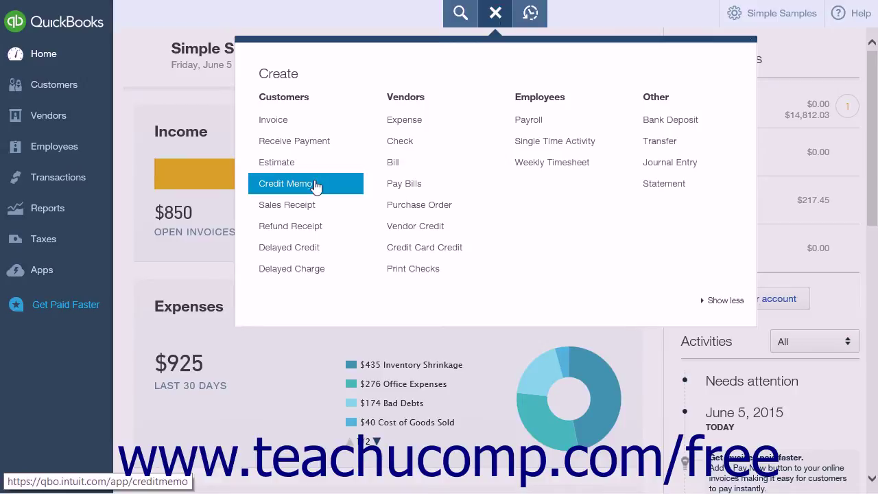
click(714, 302)
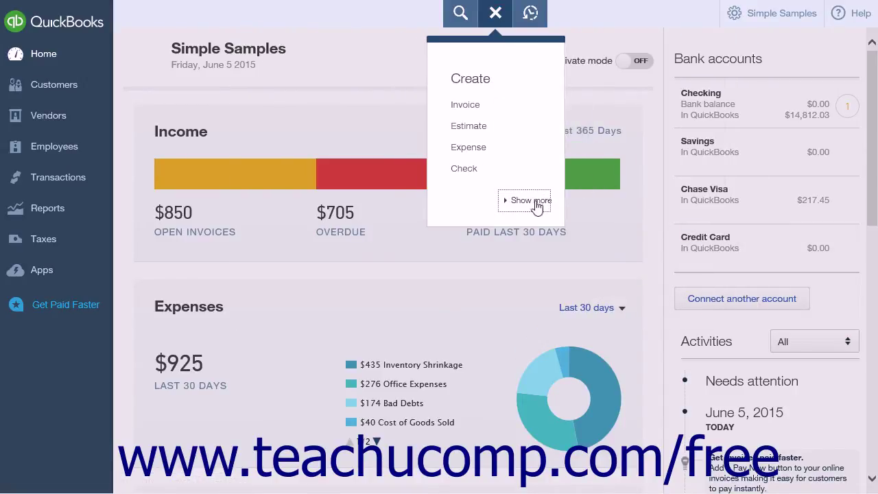
click(532, 200)
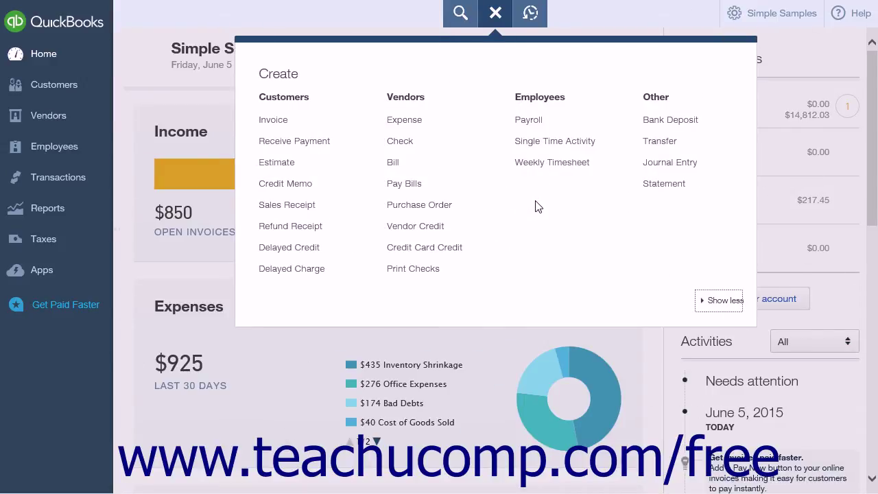
click(299, 185)
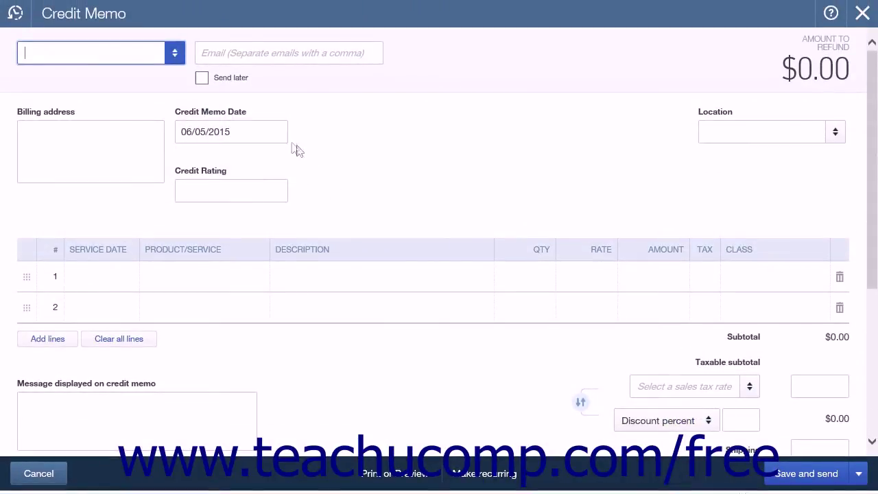
Set Capital Consulting as the credit memo's customer.
click(175, 57)
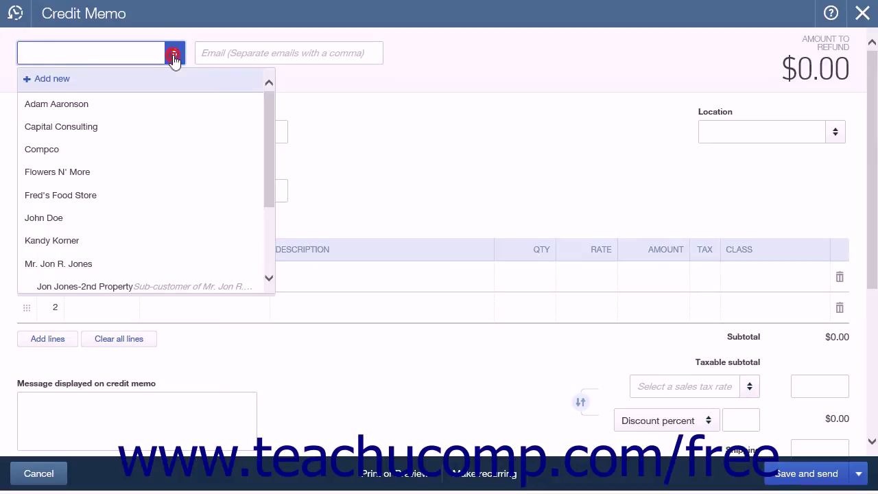
click(133, 123)
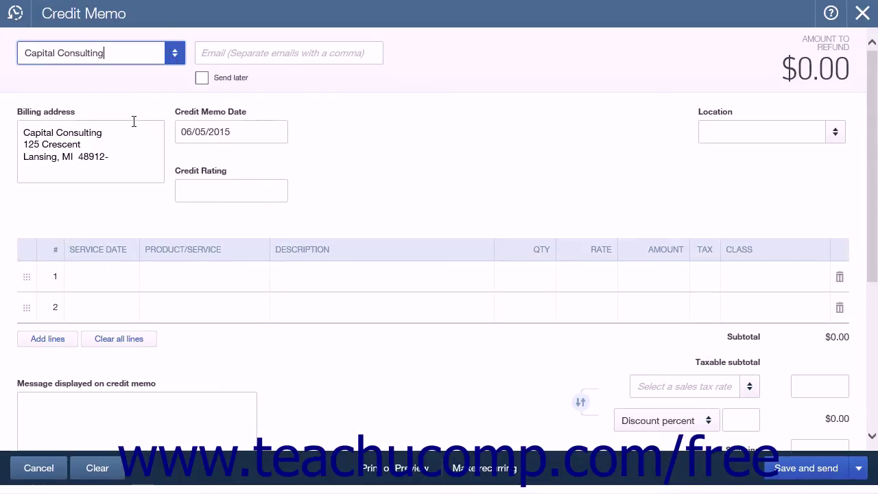
click(135, 141)
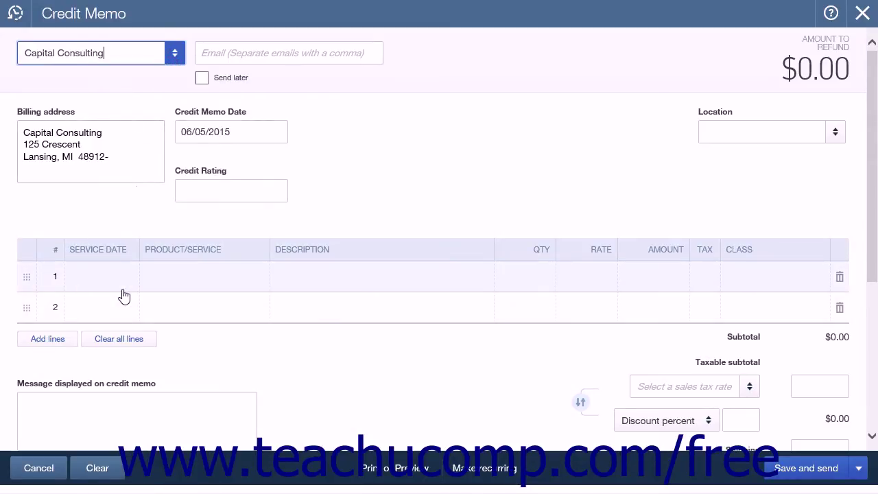
Begin adding a new product or service from line 1's Product/Service list.
click(172, 273)
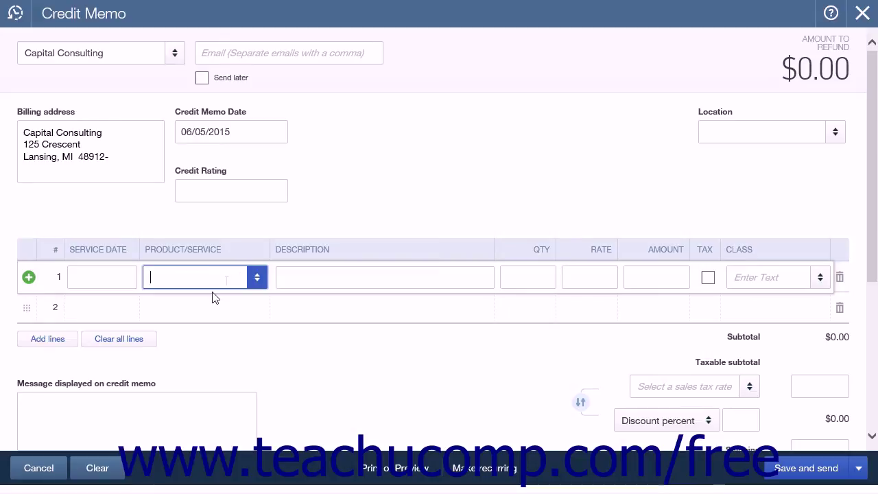
click(258, 283)
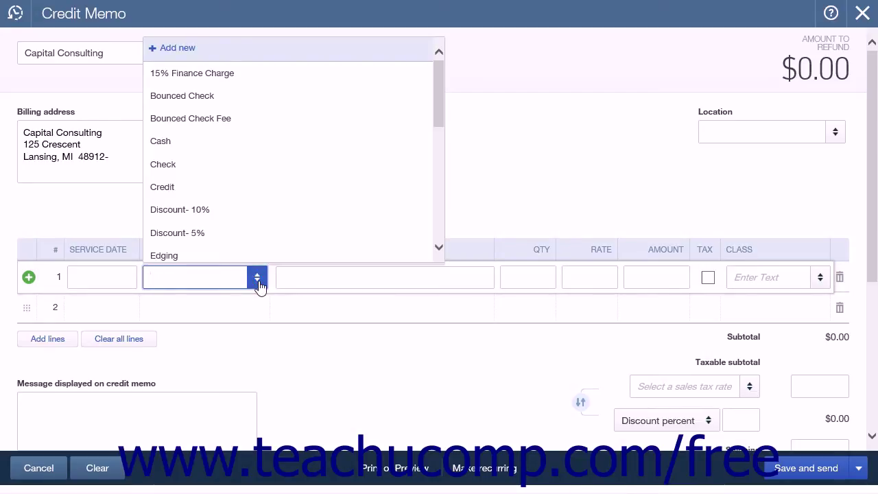
click(225, 55)
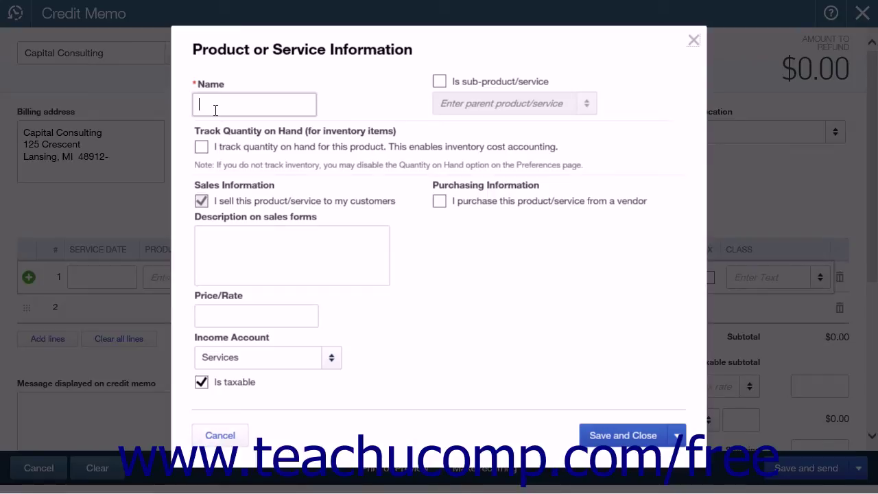
Create a taxable 'Credit' item described 'Service credit' with Services income, placing it on line 1.
text(Credit)
click(331, 358)
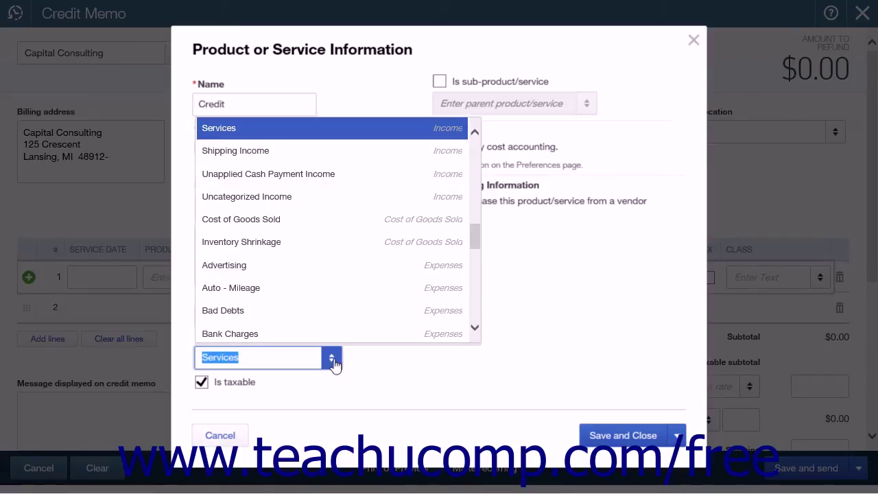
click(329, 128)
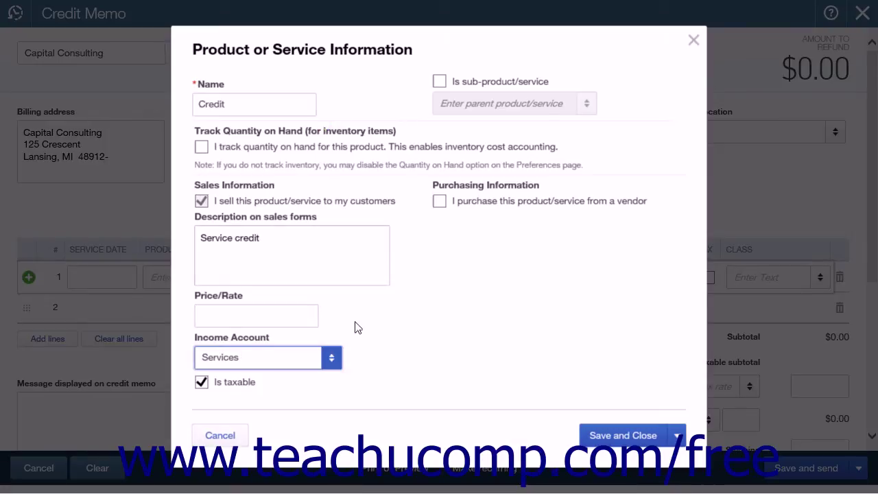
click(281, 310)
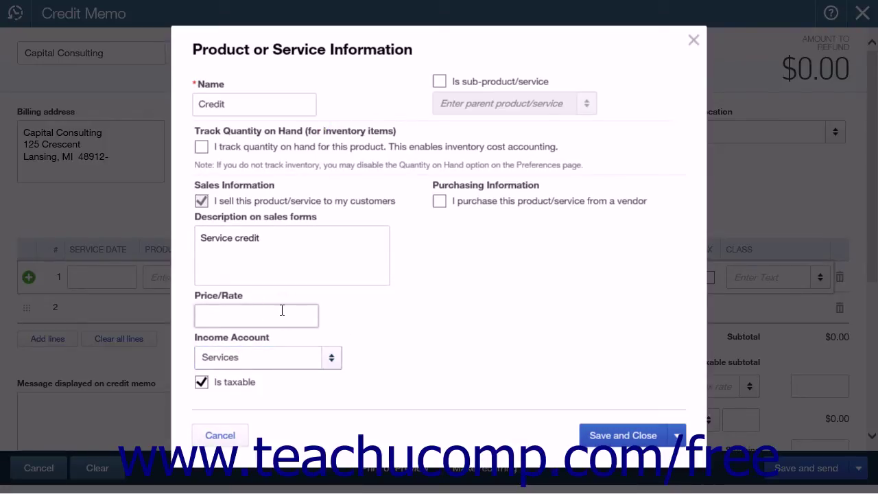
click(245, 389)
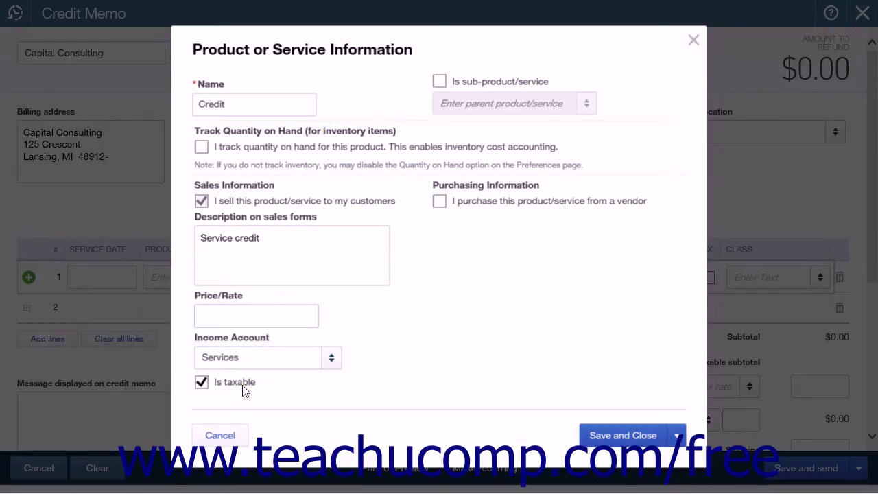
click(580, 435)
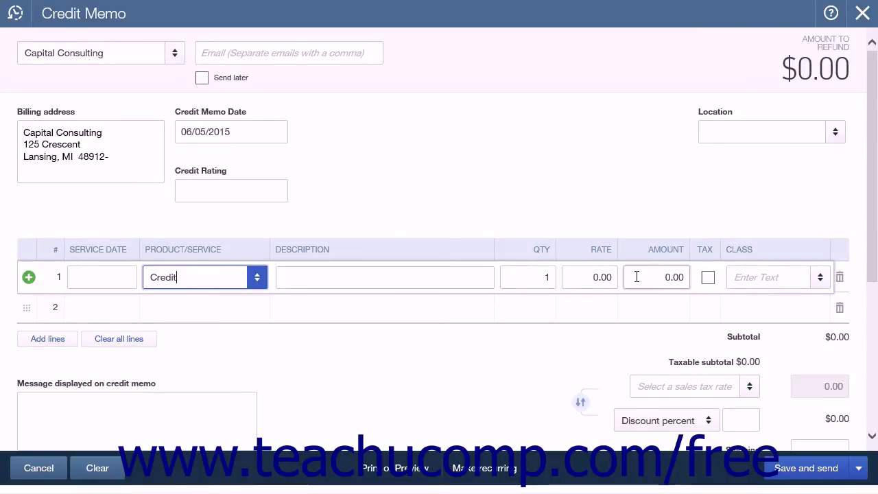
Enter a rate of 20 on the Credit line, then save and close the credit memo.
click(589, 277)
text(20)
scroll(584, 286, down, 2)
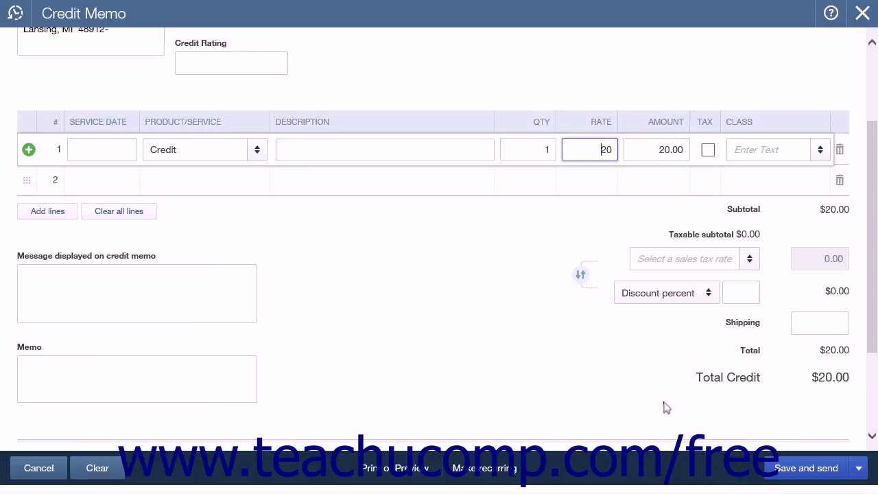
click(674, 379)
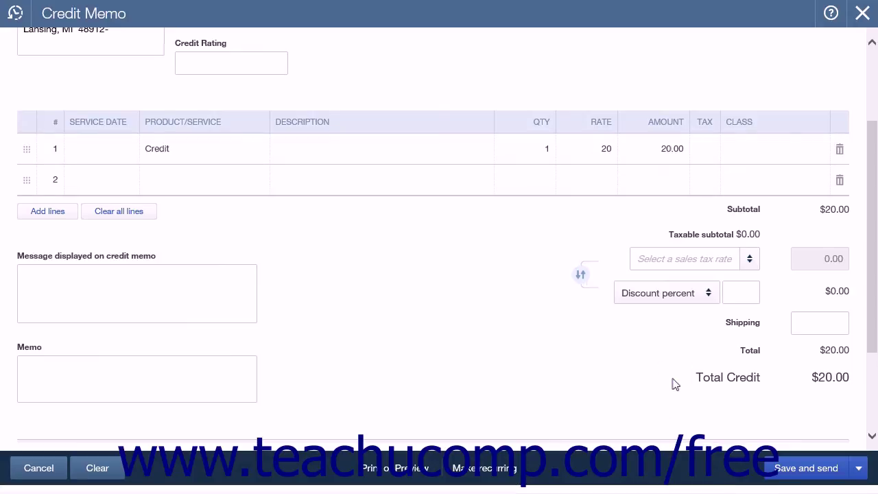
scroll(670, 378, up, 2)
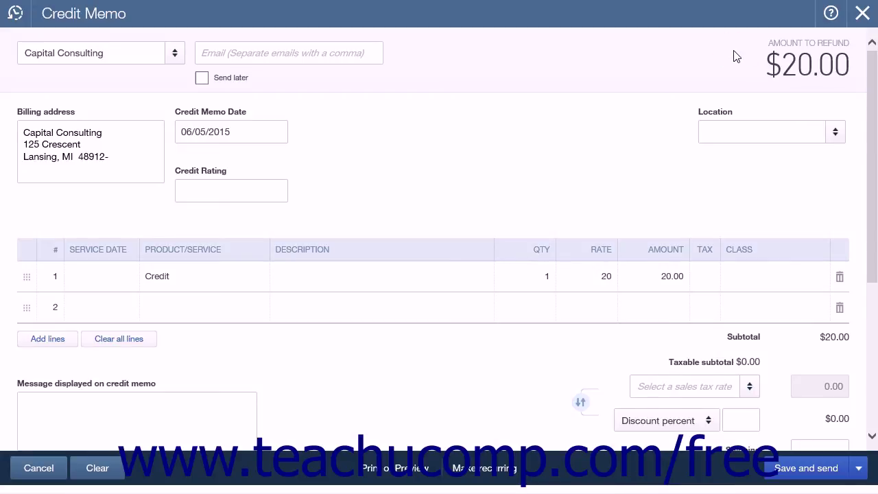
click(858, 468)
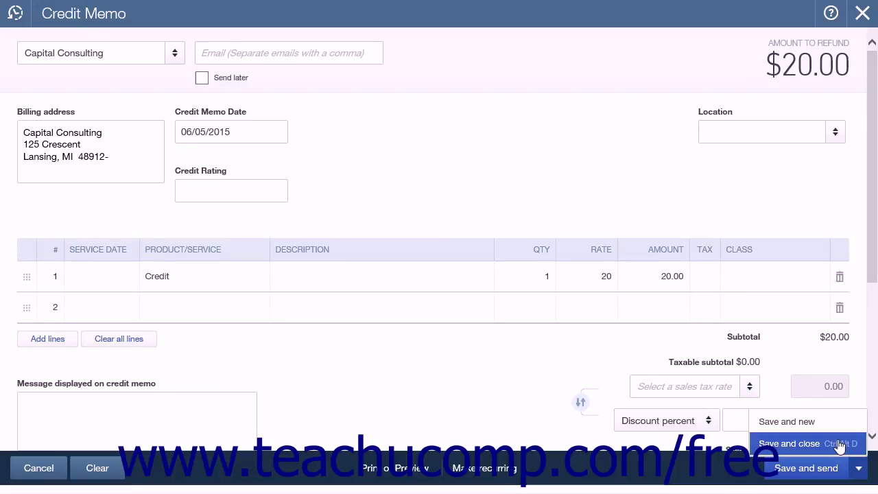
click(839, 444)
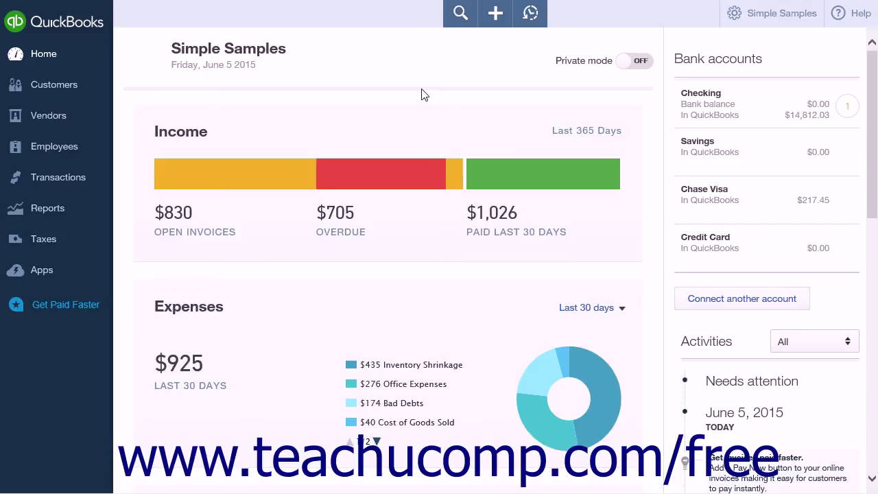
Start a new refund receipt for the individual customer.
click(496, 26)
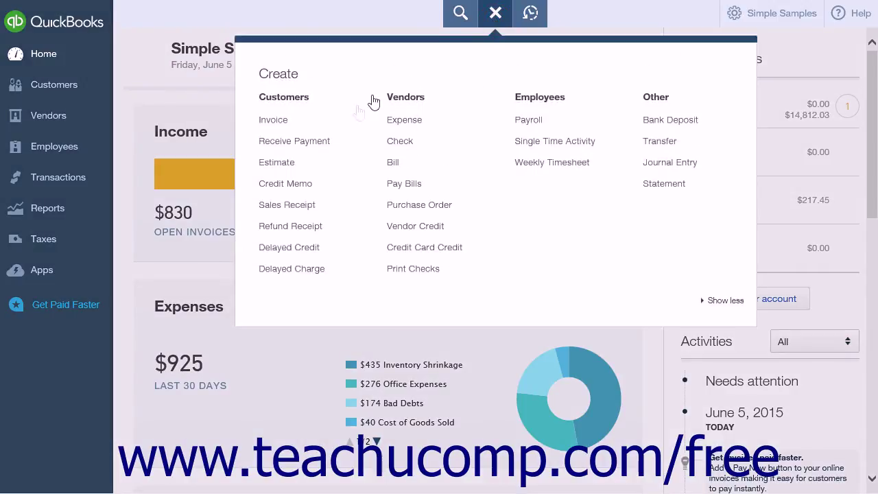
click(308, 227)
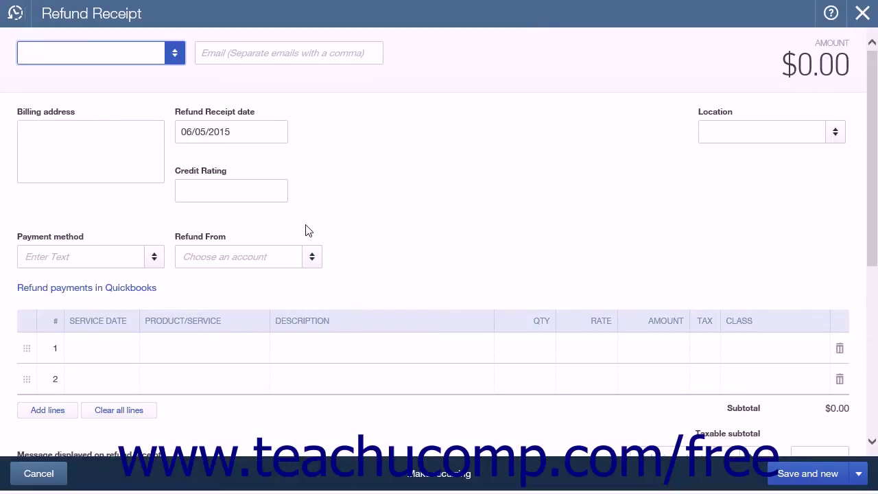
click(176, 53)
click(143, 104)
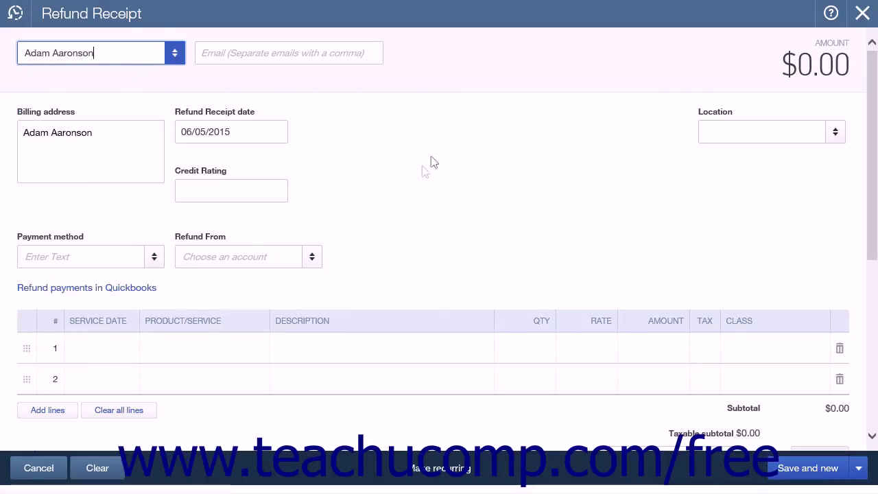
Pay the refund by Check from the Checking account, marked to print later.
click(155, 258)
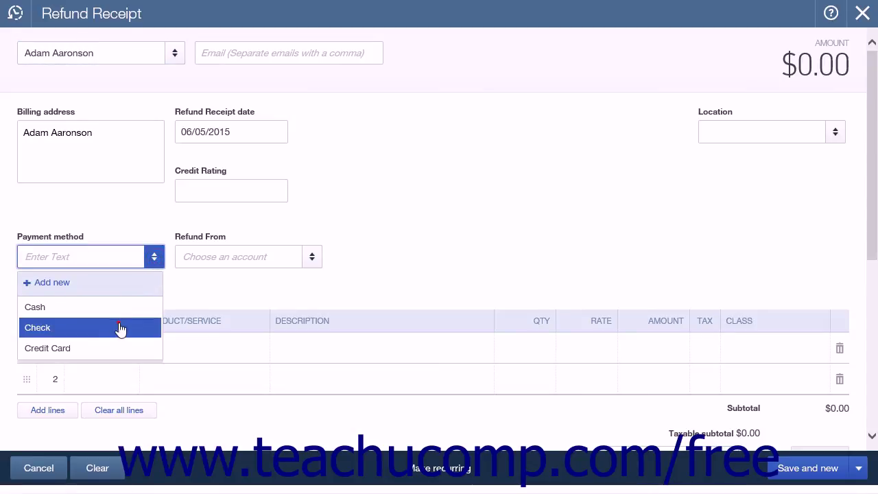
click(120, 329)
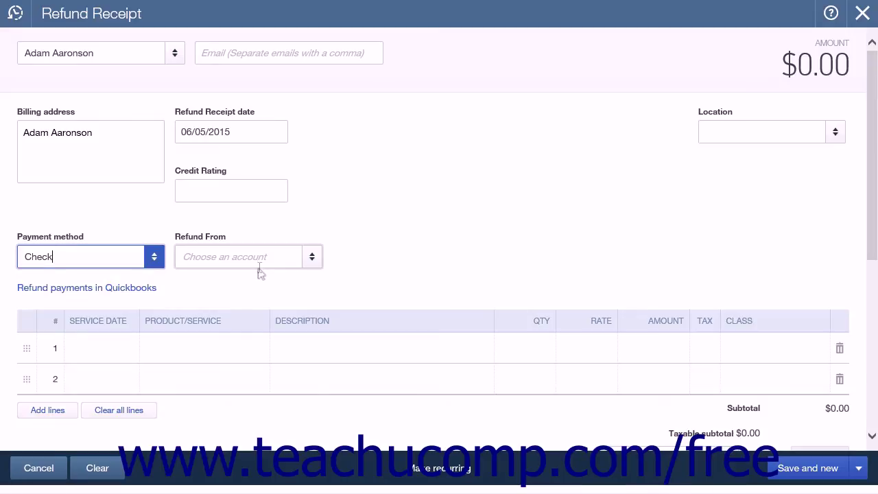
click(312, 258)
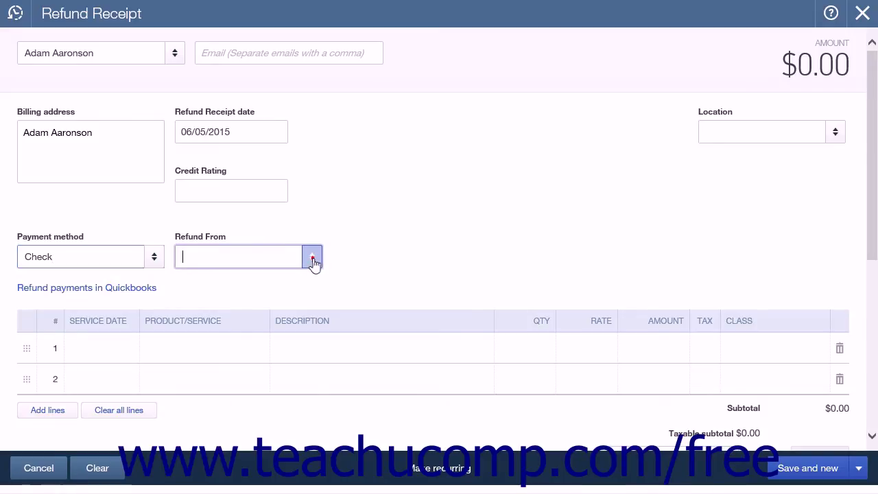
click(273, 306)
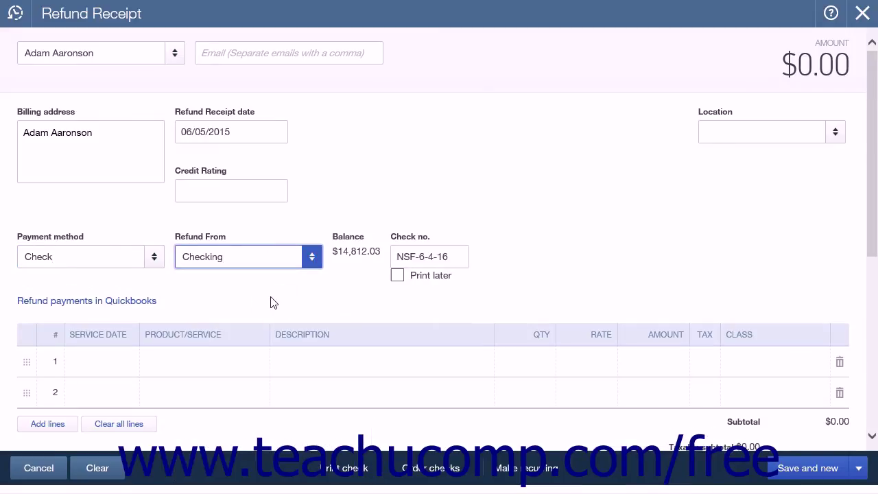
click(398, 275)
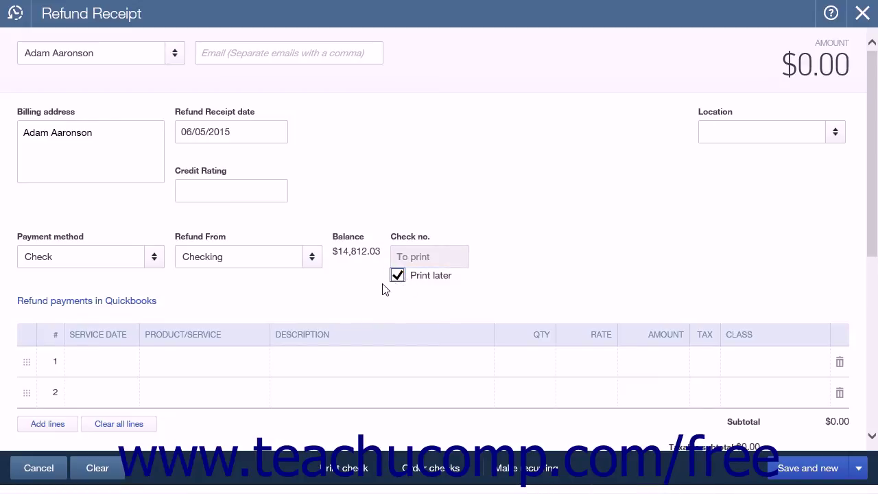
click(246, 283)
Put one taxable Yard Rake at $25 on line 1, then save and close the refund receipt.
click(204, 364)
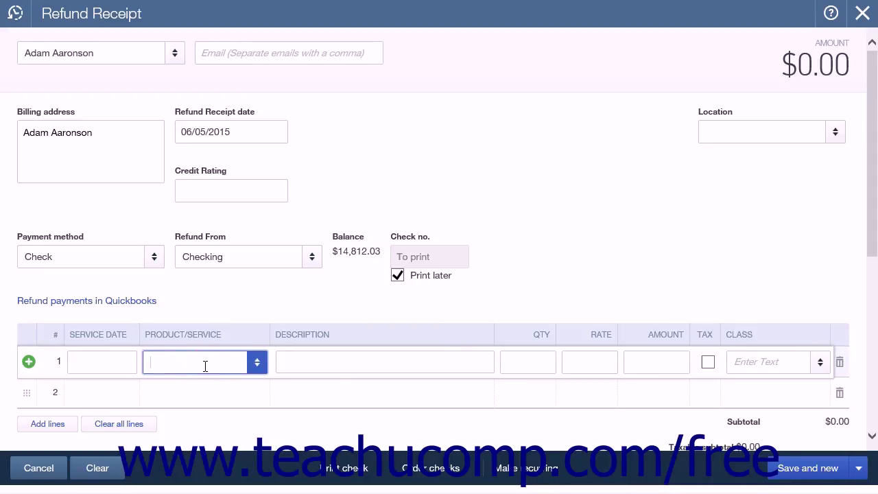
click(520, 363)
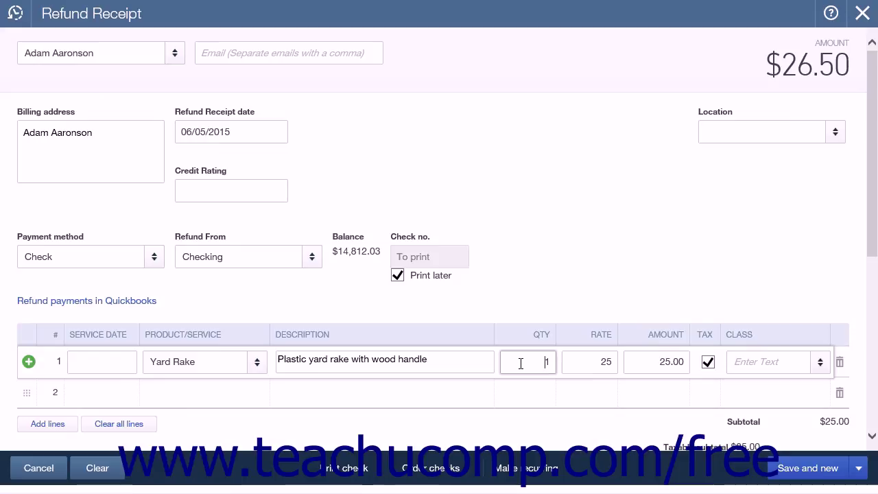
scroll(523, 369, down, 3)
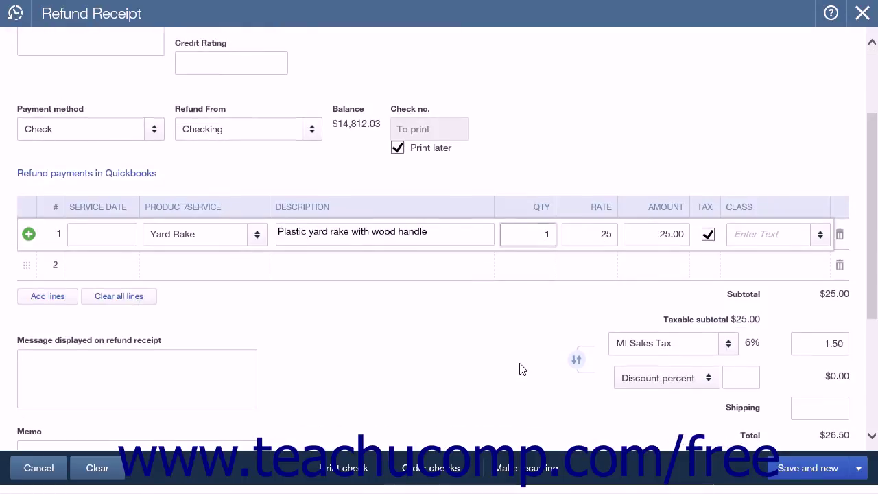
scroll(522, 368, down, 2)
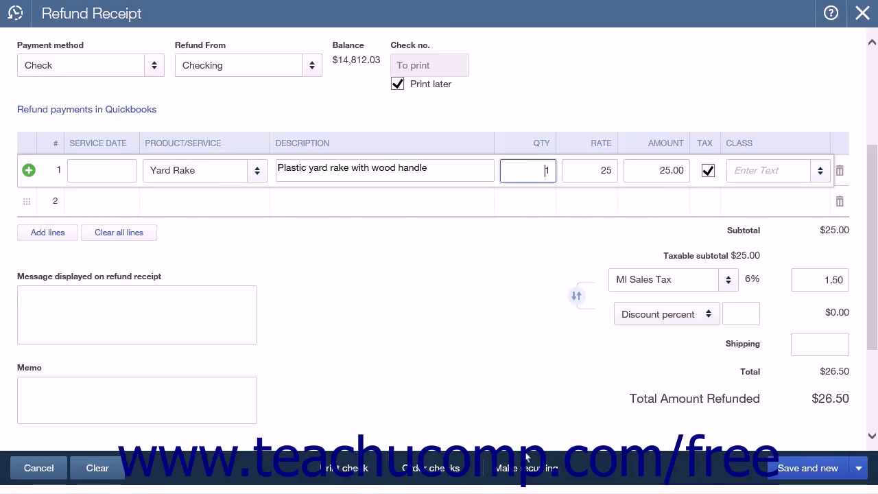
click(857, 469)
click(858, 472)
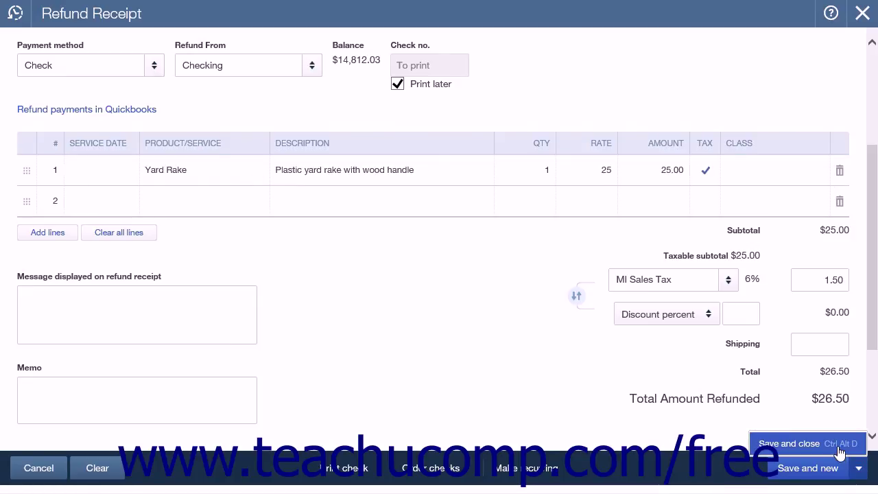
click(838, 446)
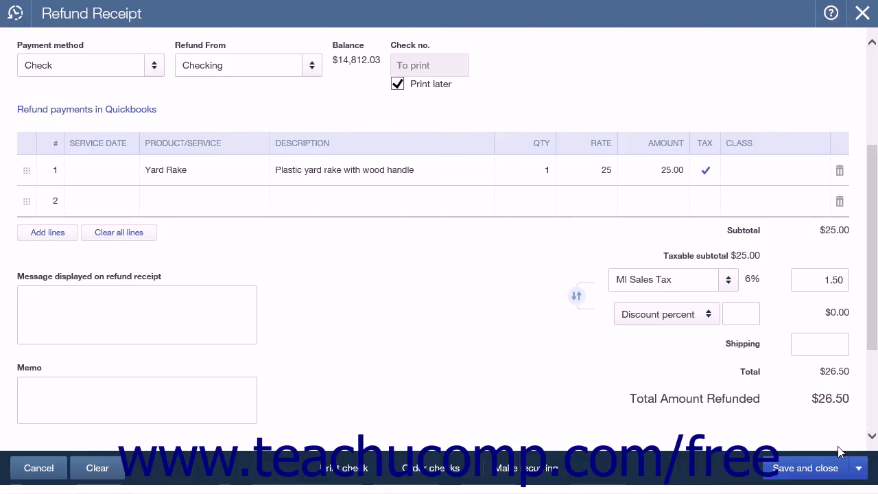